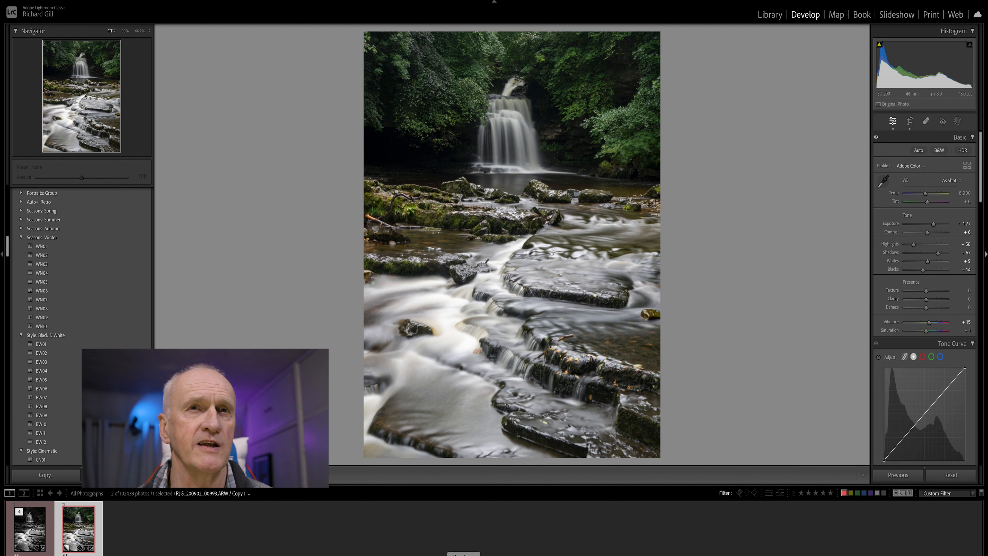
Step: Compare the black-and-white waterfall edit with its colour version and review the colour version's Basic settings
left_click(28, 524)
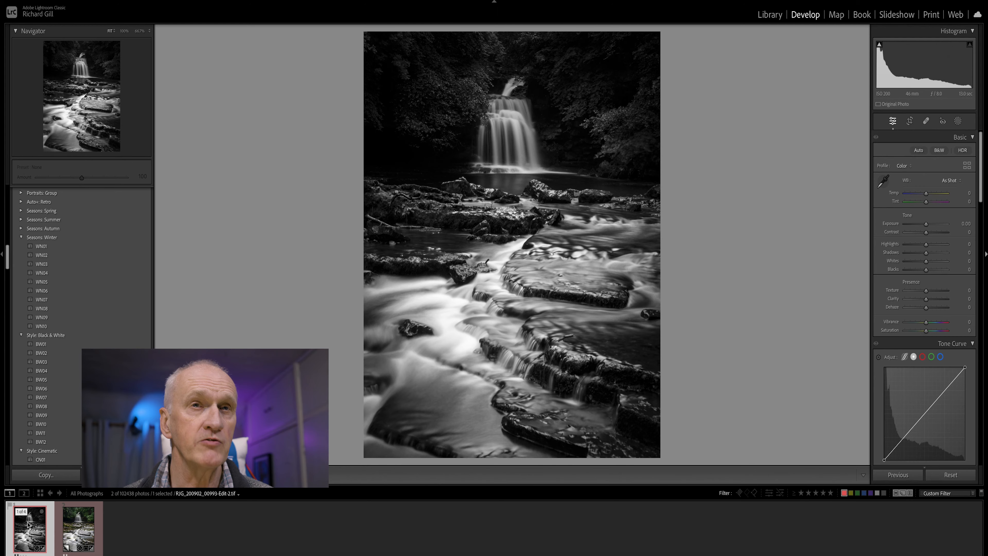
left_click(91, 535)
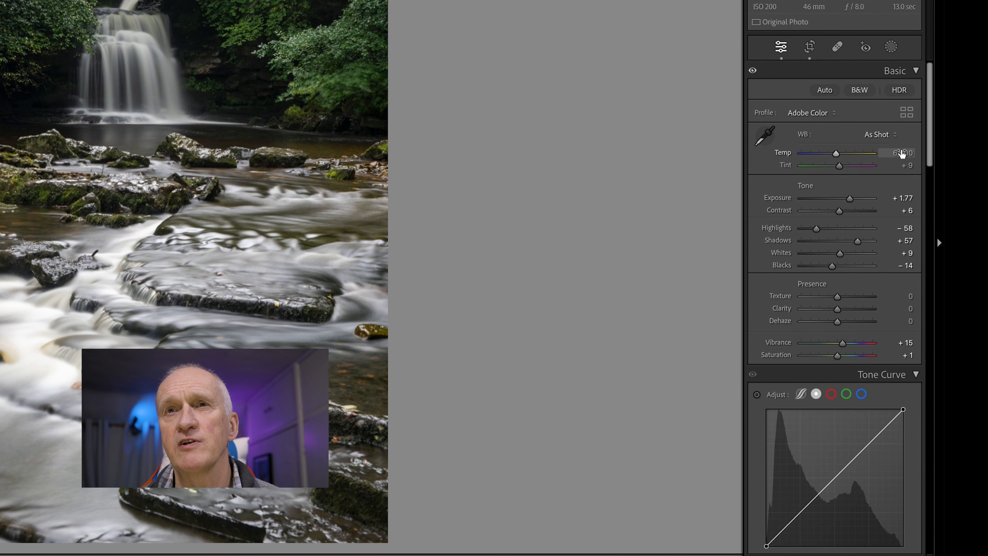
mouse_move(928, 156)
left_mouse_down()
mouse_move(944, 351)
mouse_move(933, 141)
left_mouse_up()
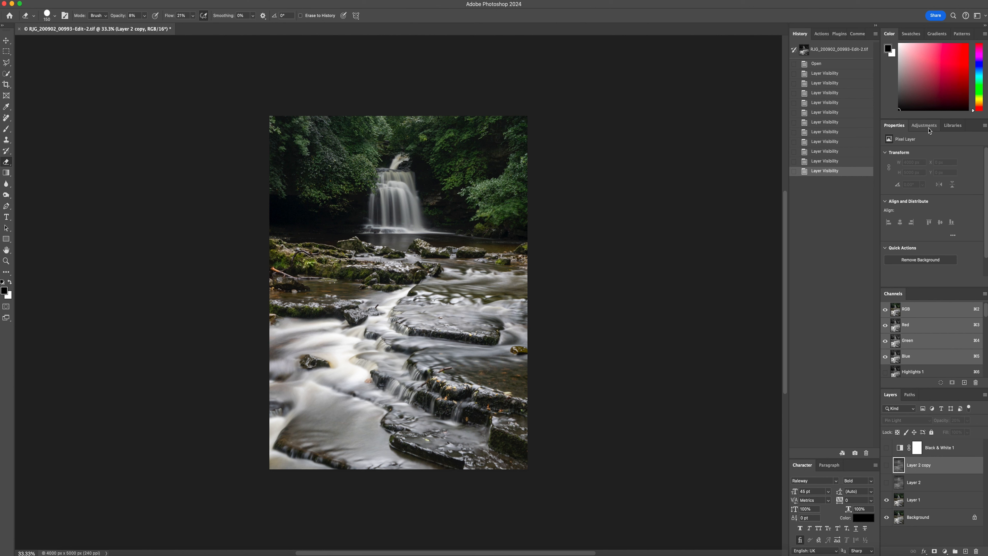
Step: In Photoshop, add a Black & White adjustment layer above the colour waterfall image
left_click(927, 127)
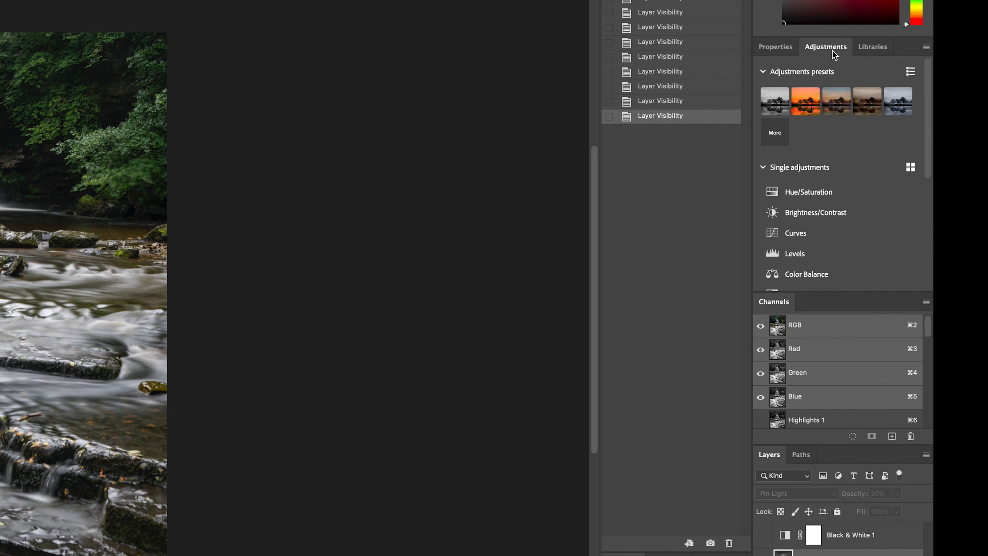
scroll(860, 218, "down", 3)
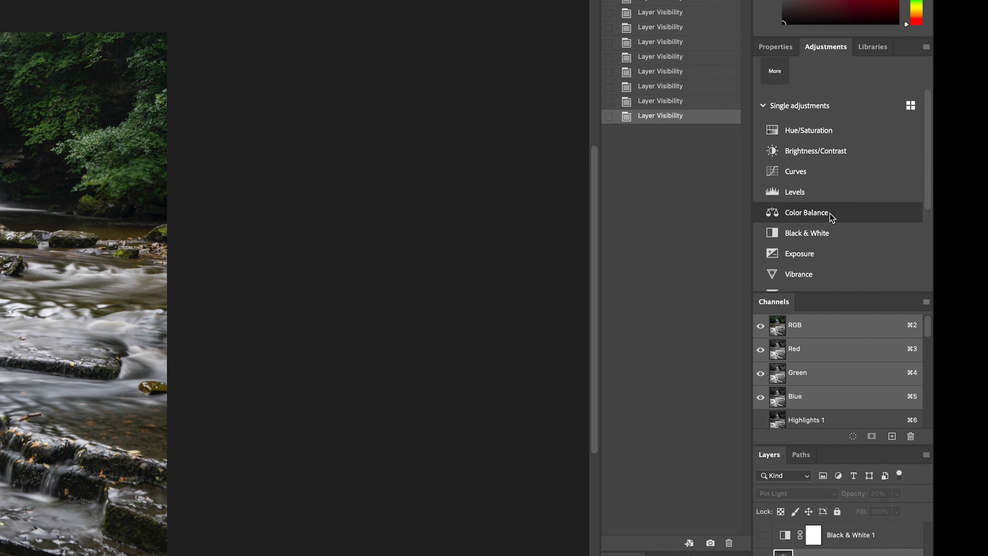
left_click(805, 235)
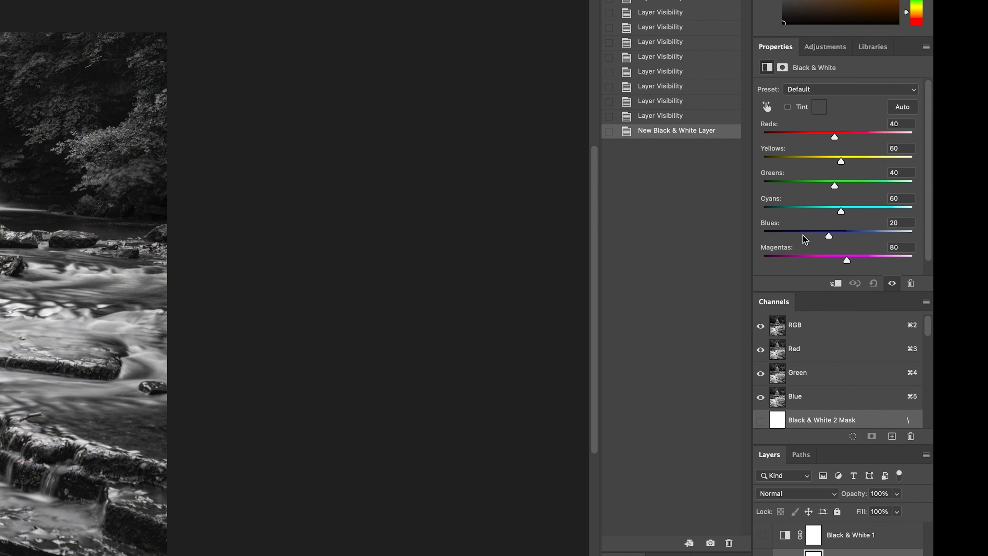
Step: Review the presets available for the Black & White adjustment, keeping Default
left_click(878, 90)
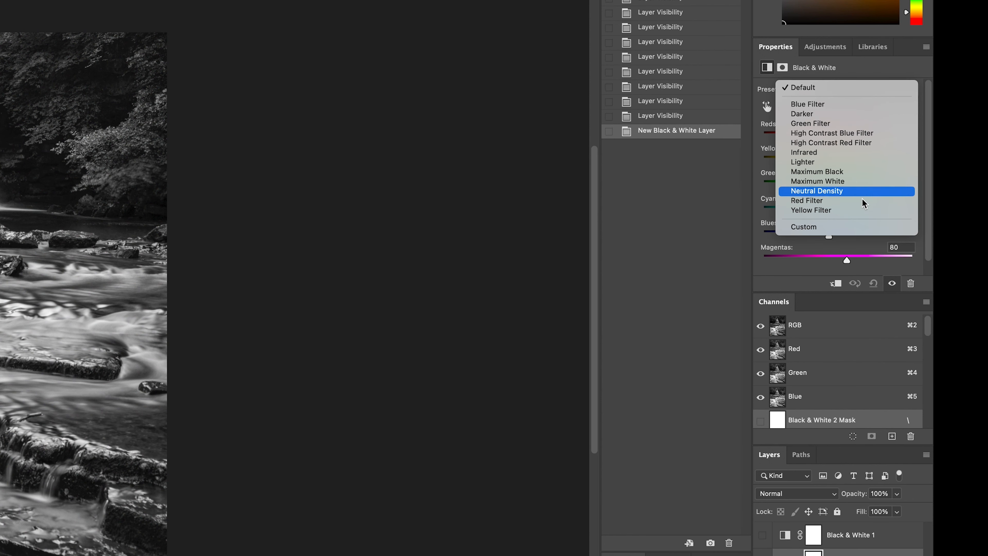
left_click(885, 87)
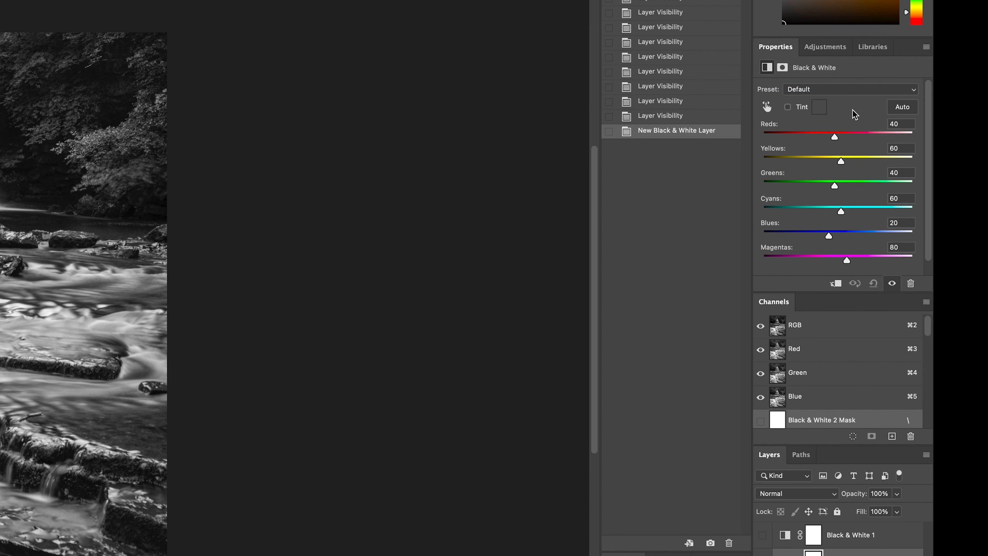
left_click(858, 89)
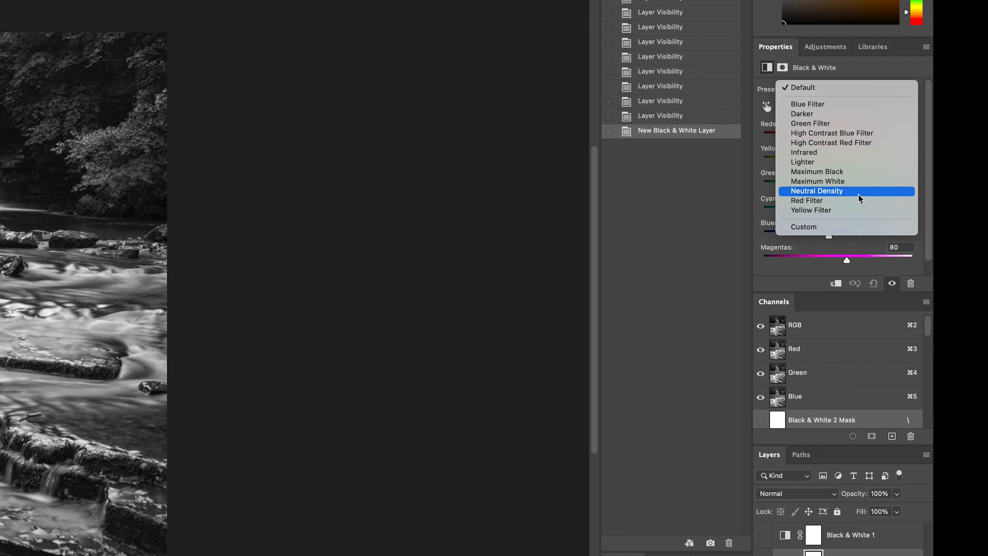
left_click(860, 203)
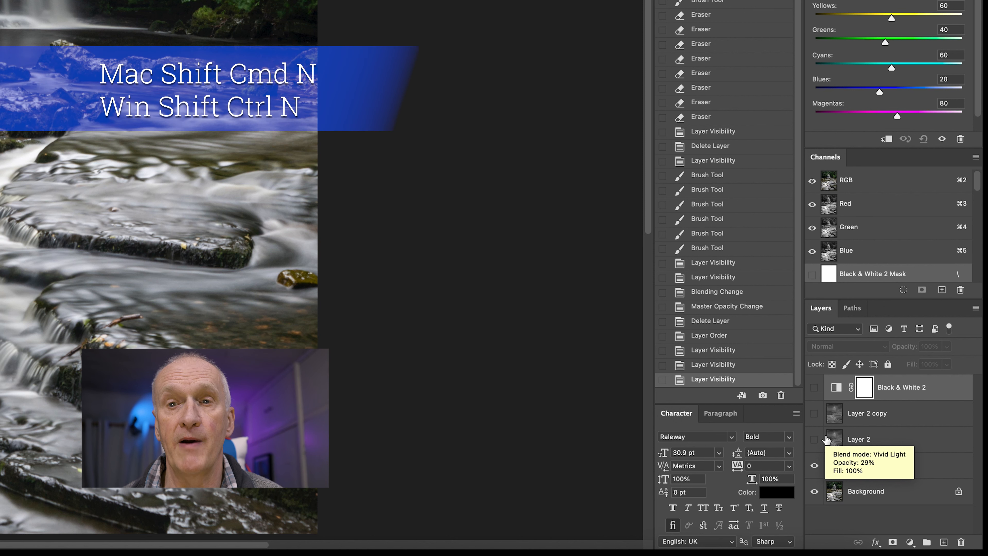
Step: Create a new layer in Soft Light mode, filled with the neutral 50% gray
key("shift+super+n")
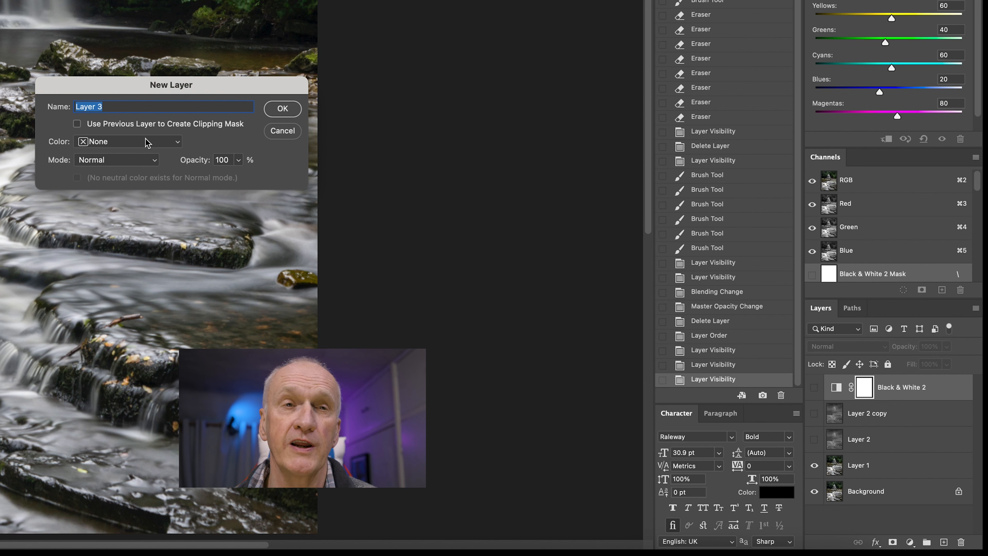
left_click(129, 162)
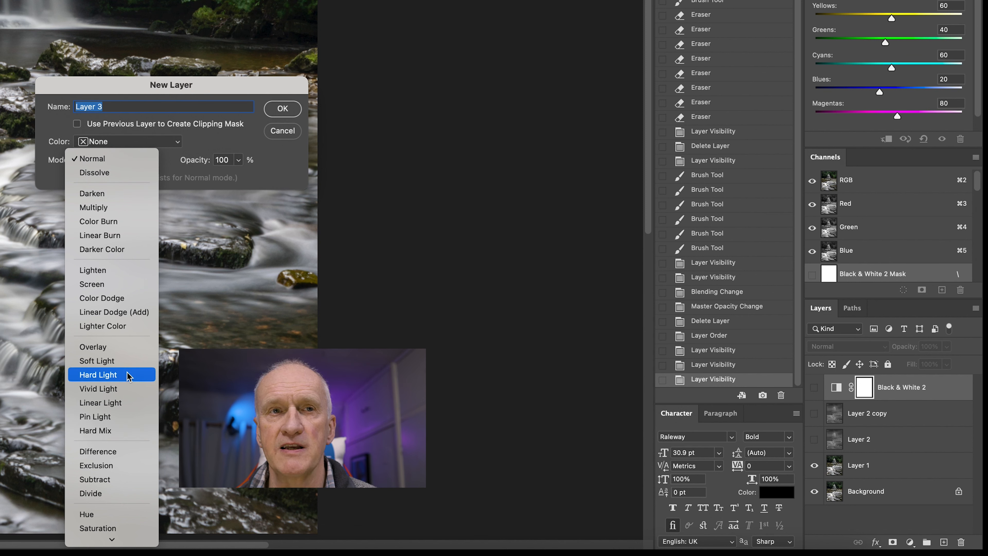
left_click(115, 361)
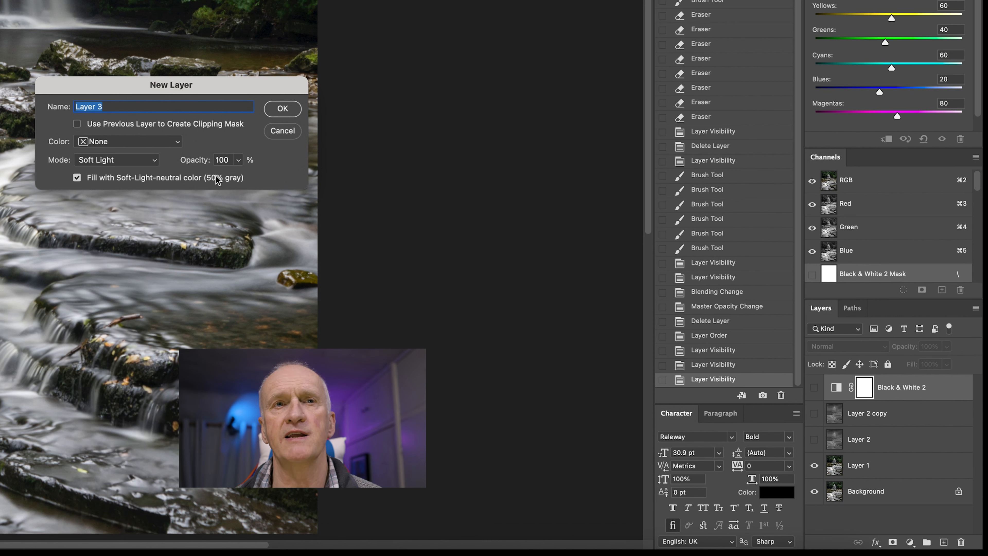
left_click(288, 114)
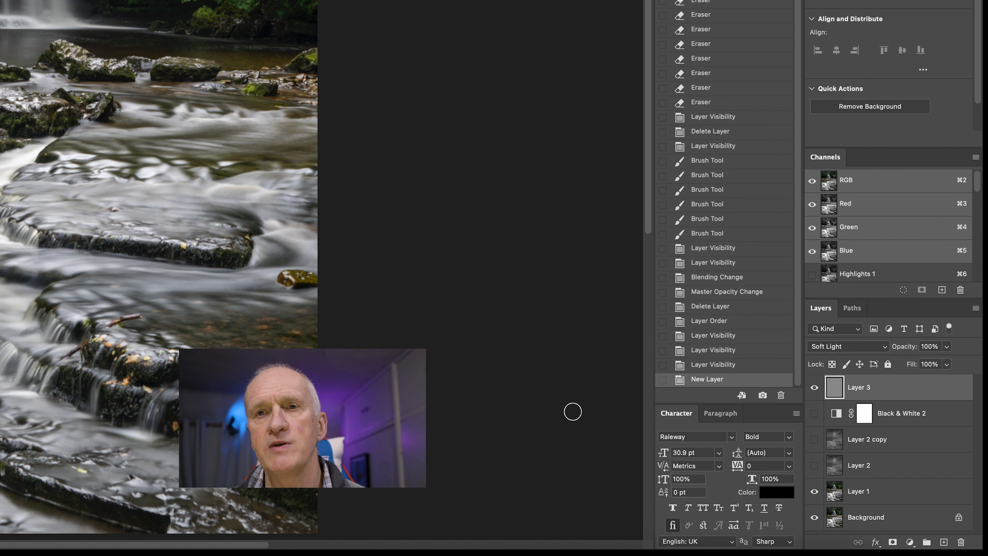
Step: Make Layer 2 visible and check the brush's size, hardness and black foreground colour without altering them
left_click(814, 465)
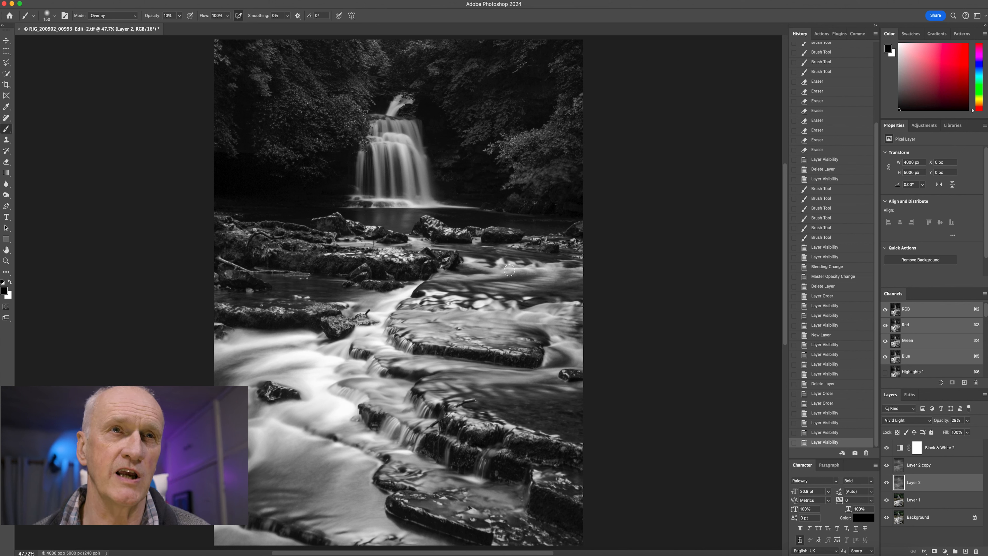
right_click(478, 258)
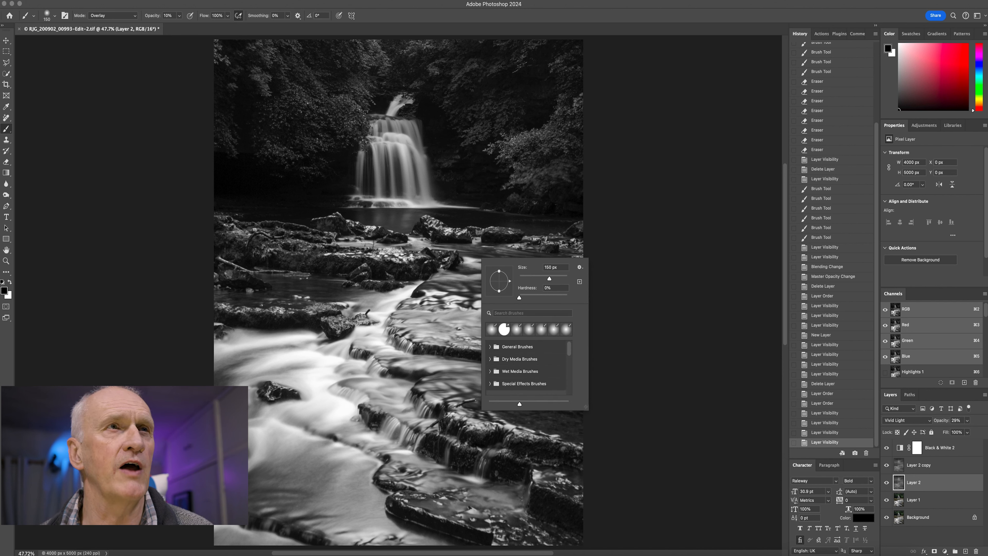
left_click(52, 18)
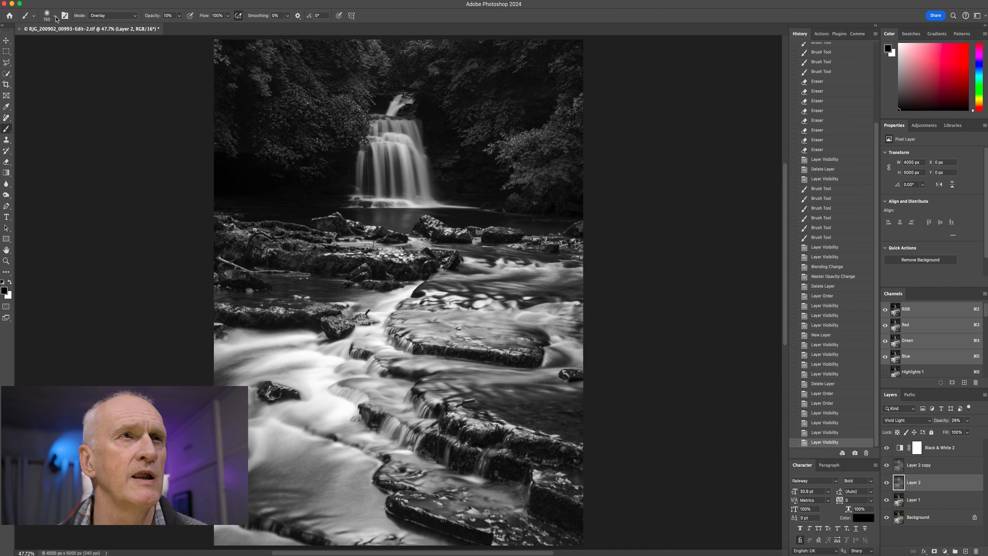
left_click(55, 17)
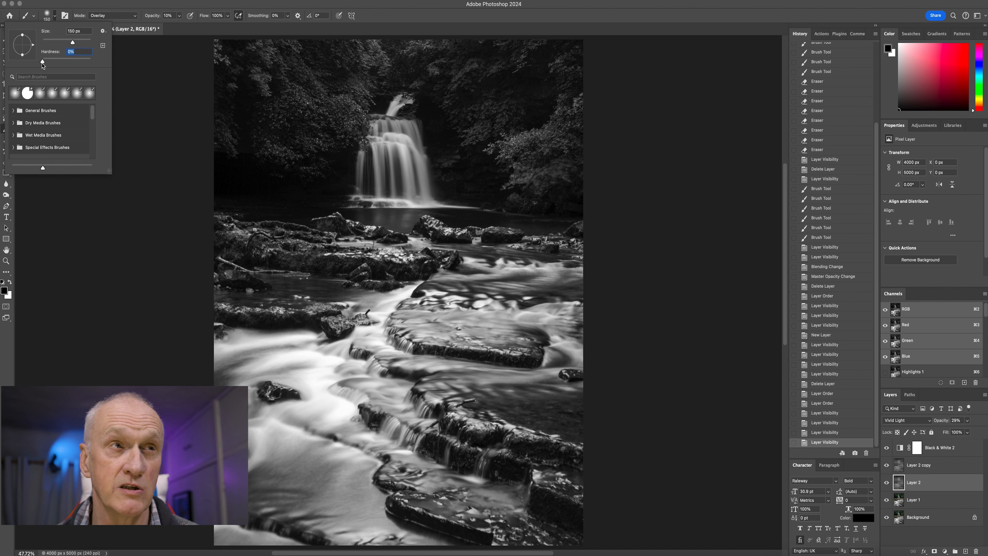
left_click(5, 291)
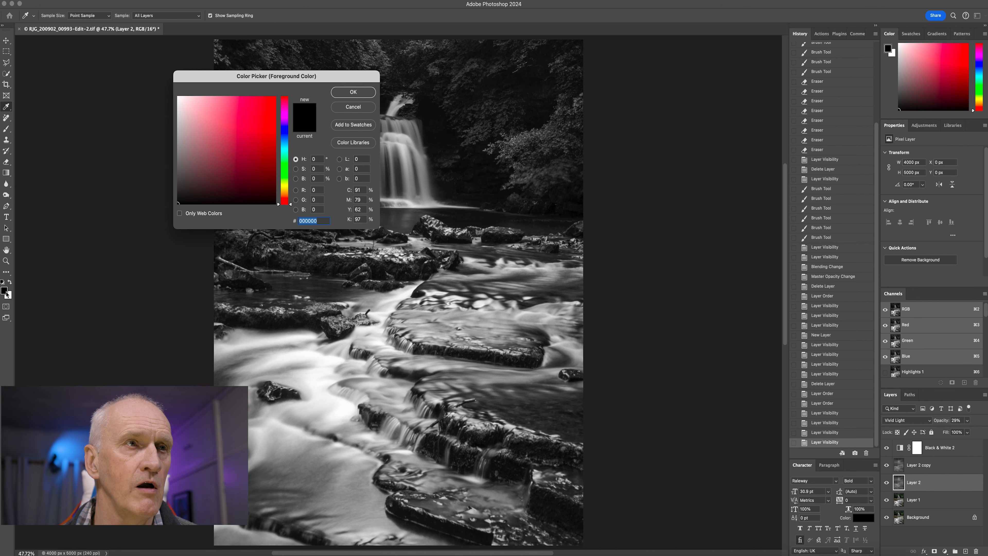
left_click(362, 109)
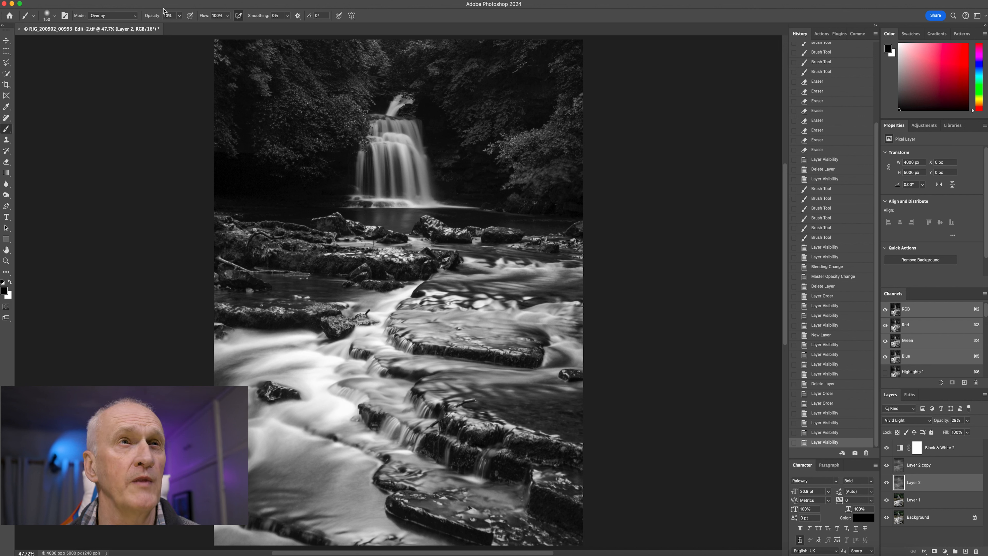
Step: Set the brush opacity to 5% and burn the left and middle streams of the waterfall on Layer 2 in black
left_click(181, 17)
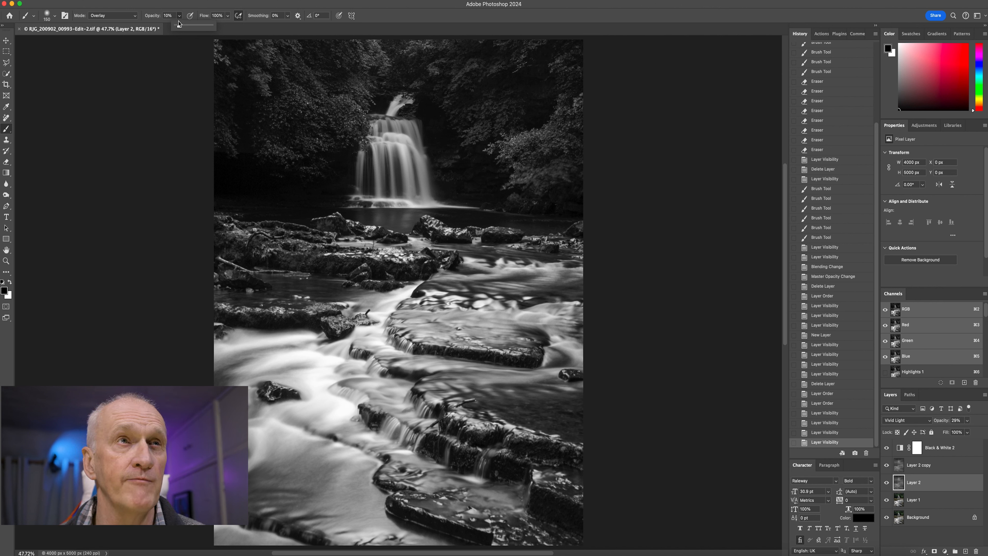
left_click_drag(179, 26, 178, 30)
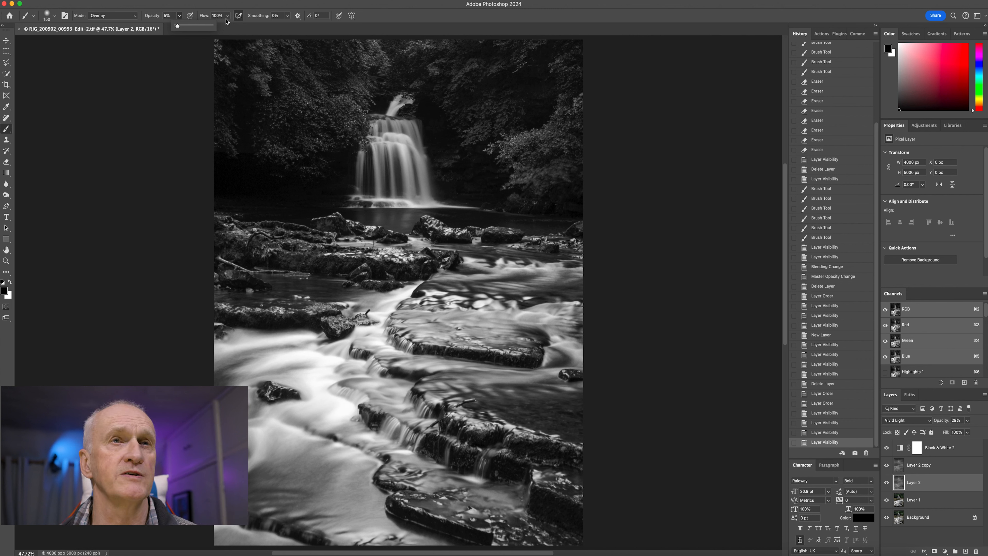
left_click(368, 154)
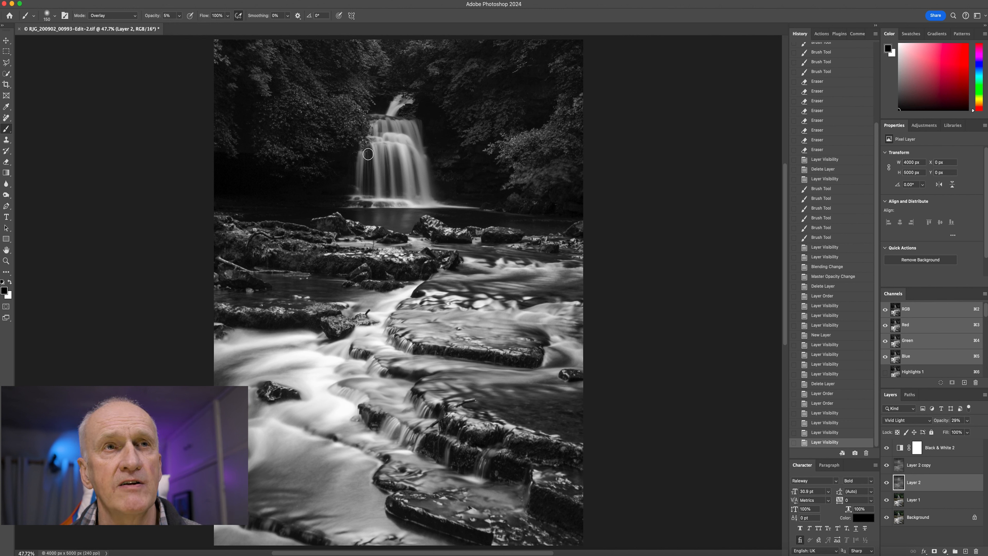
left_click(371, 188)
left_click_drag(365, 152, 366, 194)
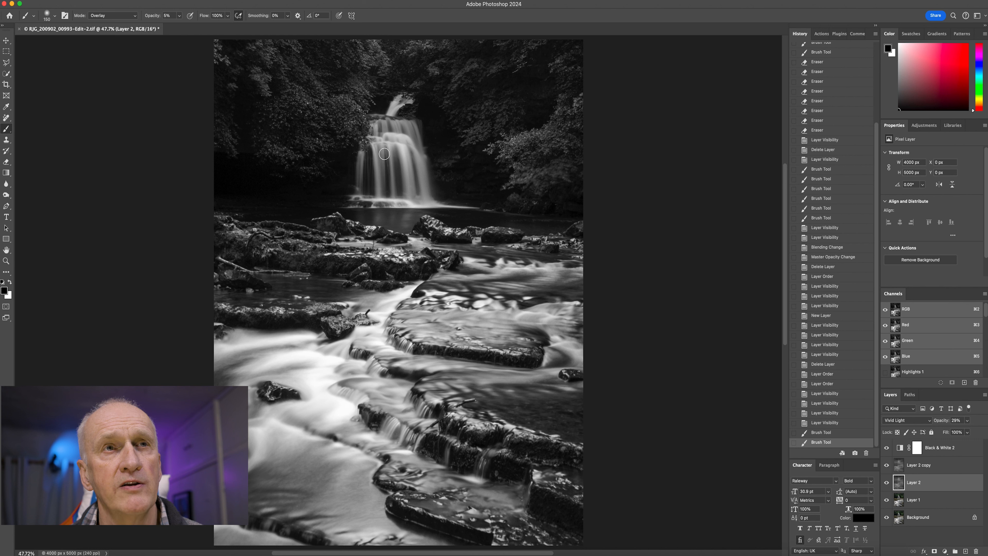
left_click_drag(385, 155, 398, 192)
left_click_drag(394, 152, 399, 195)
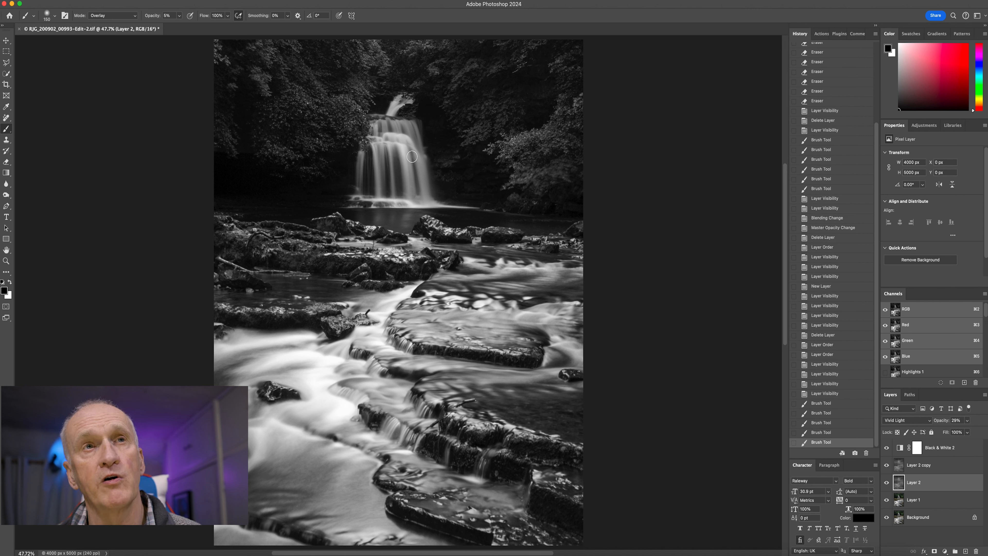
Step: Reduce the brush size to 70 px and burn the gaps in the right part of the waterfall
key("bracketleft")
key("bracketleft")
key("bracketleft")
key("bracketleft")
key("bracketleft")
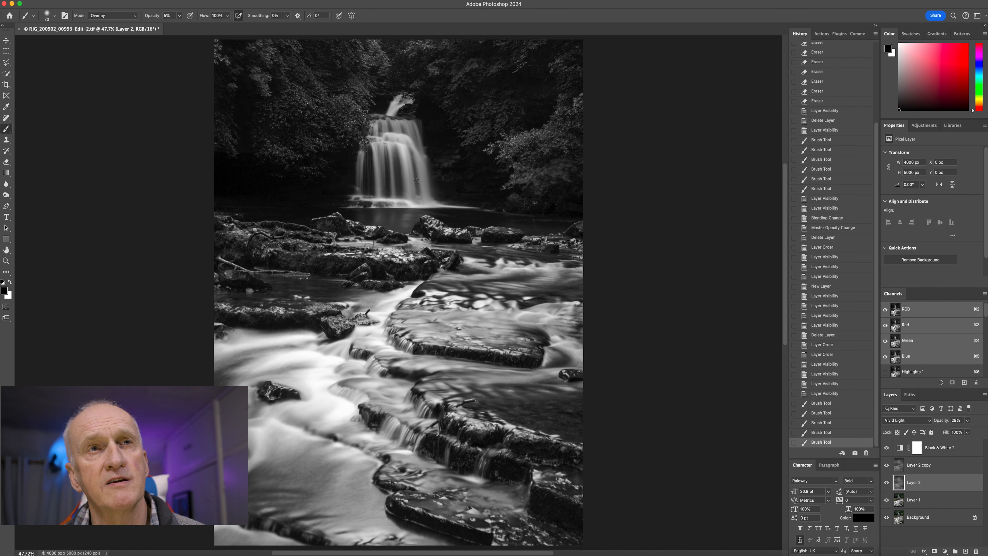
left_click(418, 196)
left_click_drag(416, 166, 418, 190)
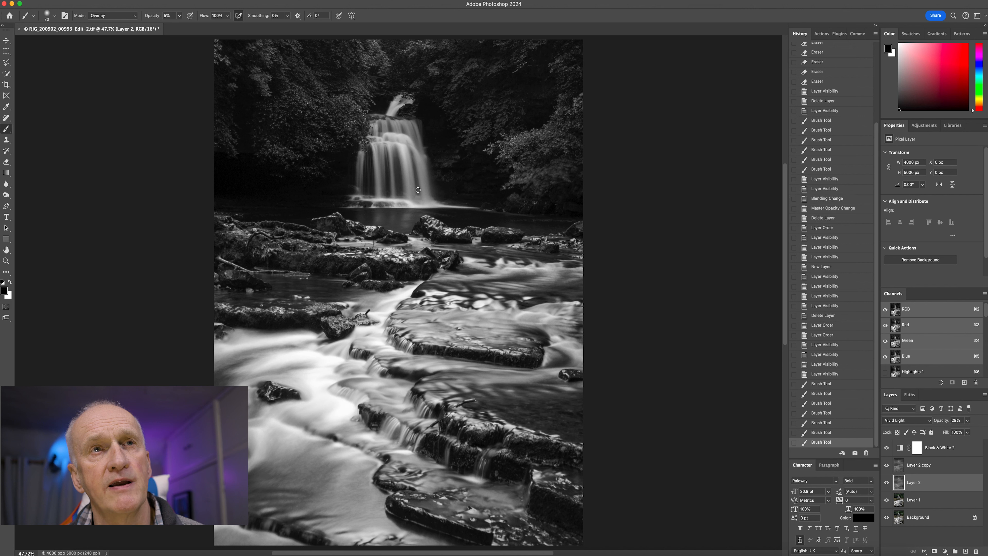
left_click(419, 198)
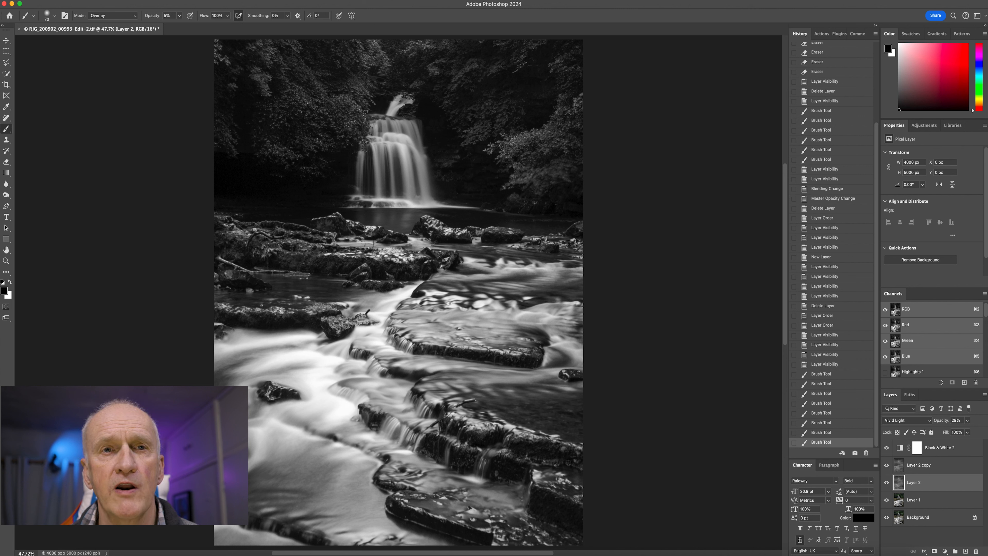
Step: Burn the dark rock ledges in the lower right of the photo with short black strokes
mouse_move(536, 459)
left_mouse_down()
mouse_move(498, 465)
mouse_move(526, 476)
left_mouse_up()
left_click_drag(432, 451, 453, 459)
mouse_move(454, 459)
left_mouse_down()
mouse_move(465, 455)
mouse_move(457, 464)
left_mouse_up()
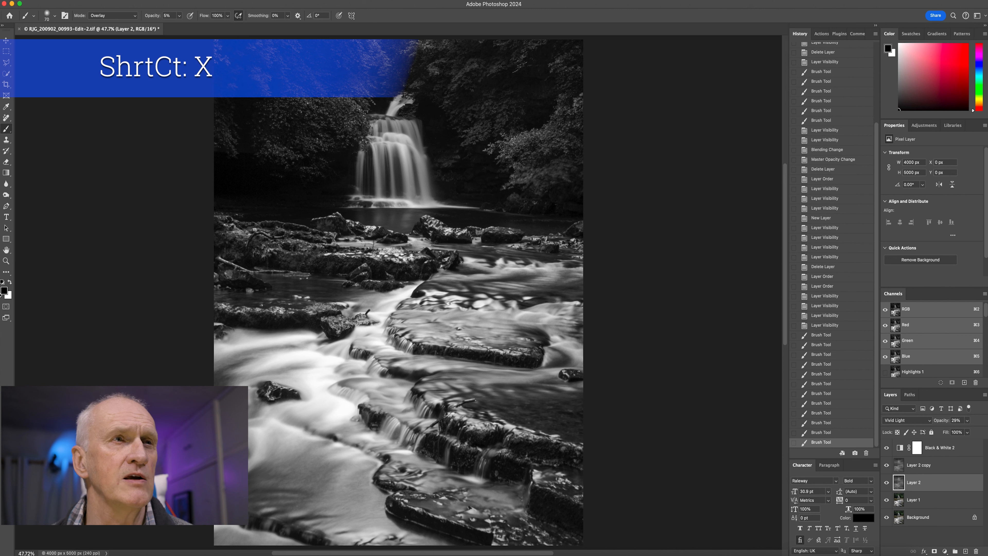
Step: Swap the brush colour to white and dodge the small cascades over the foreground rock ledge
key("x")
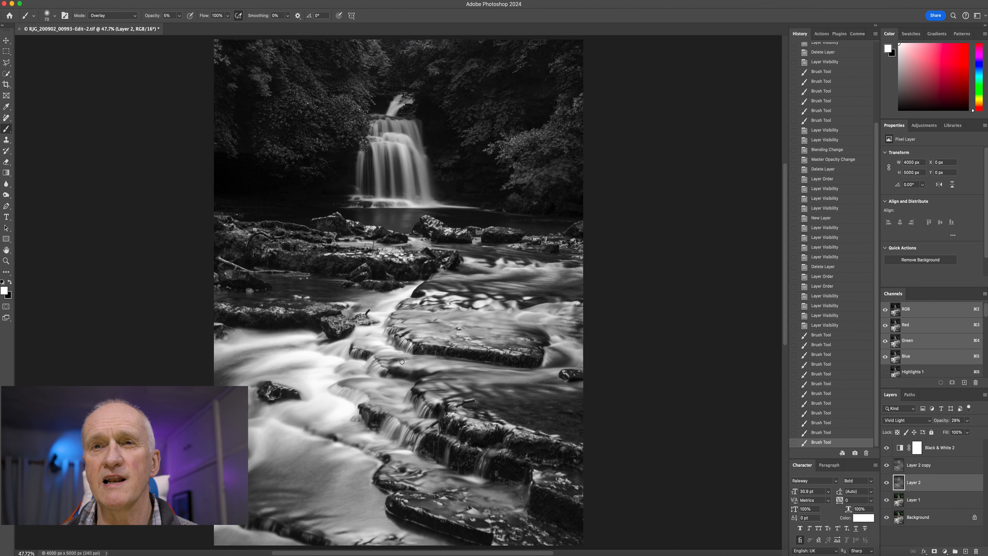
mouse_move(430, 407)
left_mouse_down()
mouse_move(416, 394)
mouse_move(435, 402)
left_mouse_up()
left_click(435, 402)
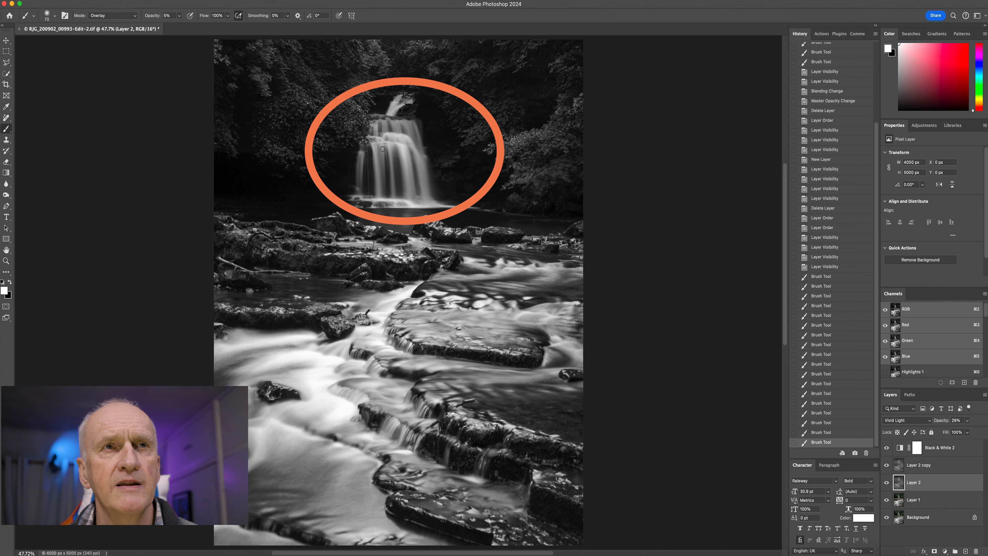
Step: Dodge the bright water streams across the main waterfall with white strokes
mouse_move(382, 148)
left_mouse_down()
mouse_move(380, 181)
mouse_move(394, 151)
left_mouse_up()
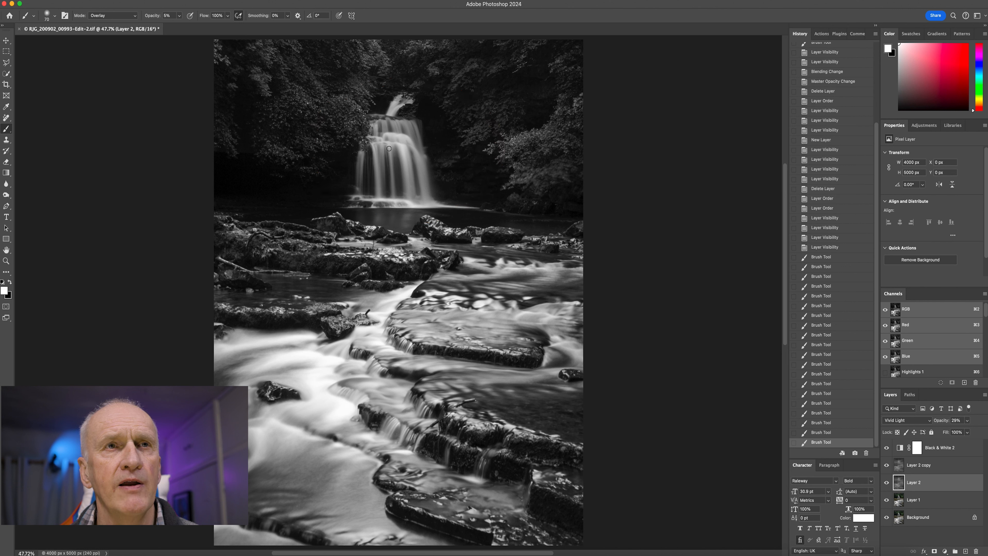
left_click_drag(393, 193, 402, 143)
left_click_drag(412, 195, 416, 152)
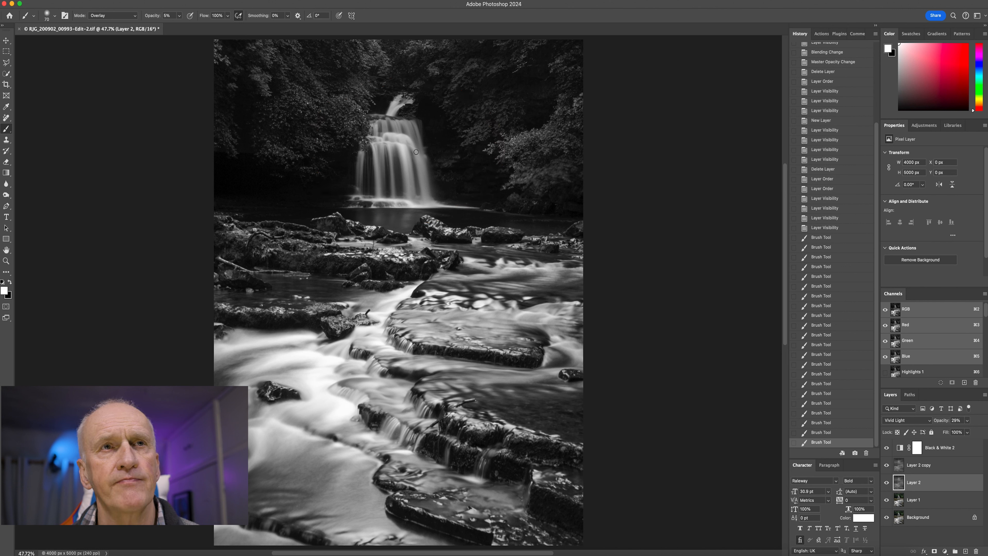
mouse_move(425, 189)
left_mouse_down()
mouse_move(404, 113)
mouse_move(413, 131)
mouse_move(411, 122)
mouse_move(417, 141)
mouse_move(381, 127)
left_mouse_up()
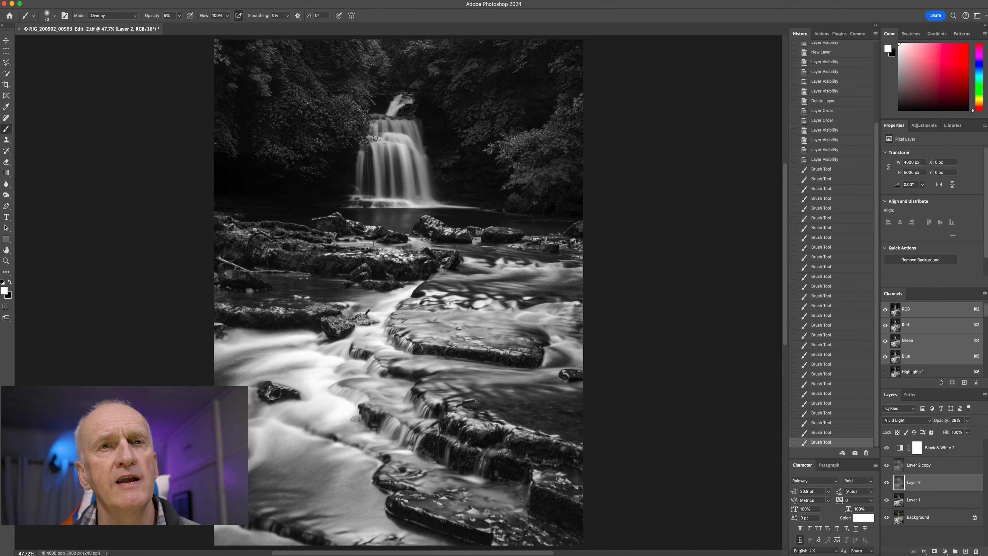
left_click(375, 137)
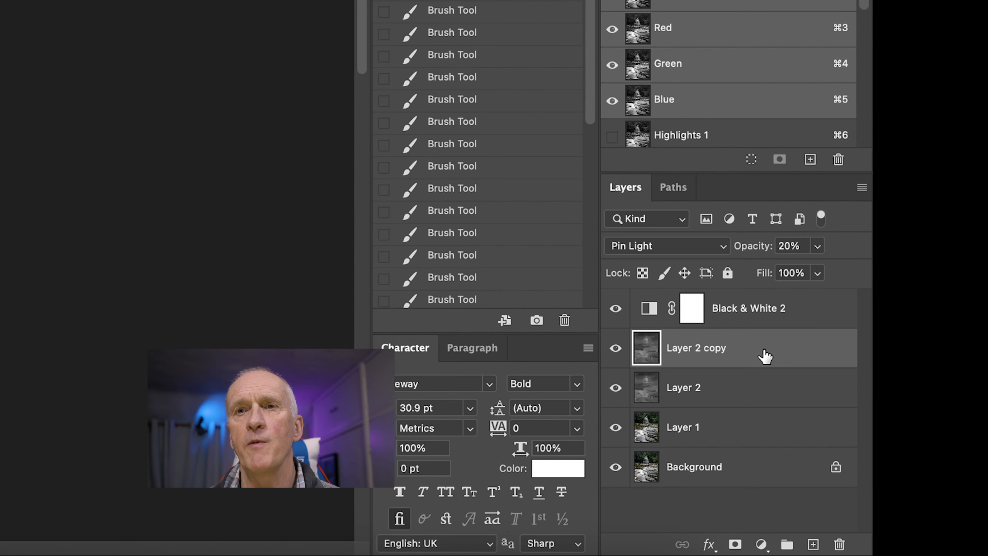
Step: Change the blend mode of Layer 2 copy to Soft Light and raise the layer's opacity to 40%
mouse_move(765, 355)
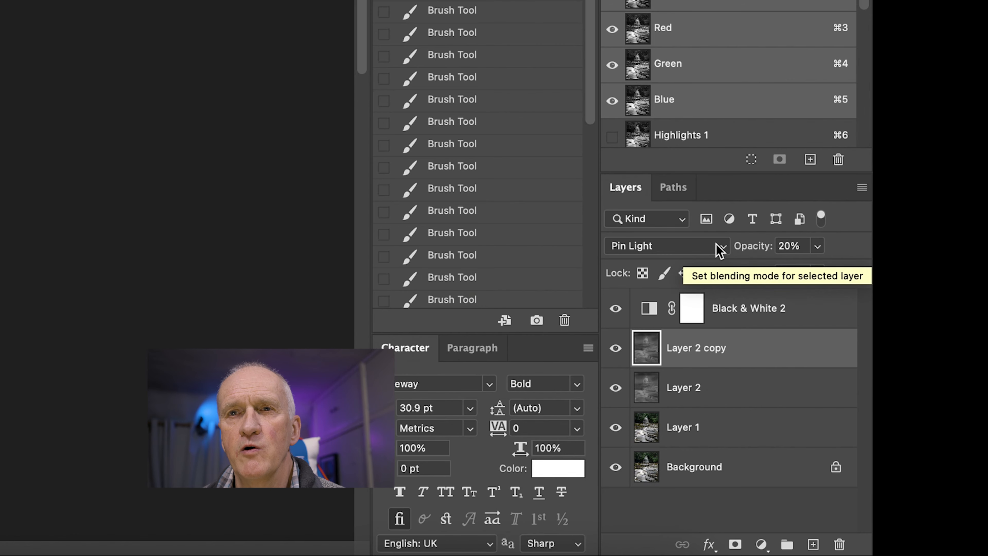
left_click(716, 251)
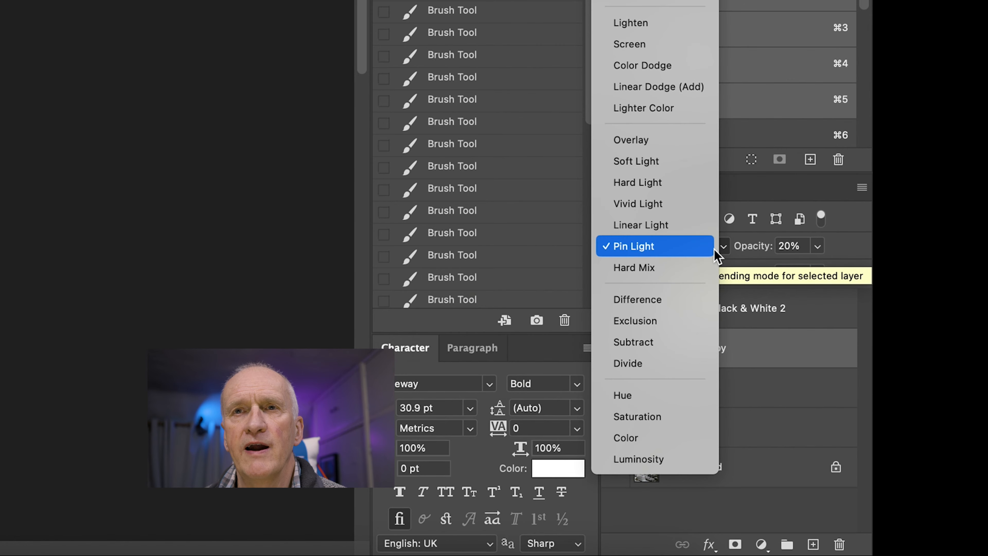
left_click(686, 164)
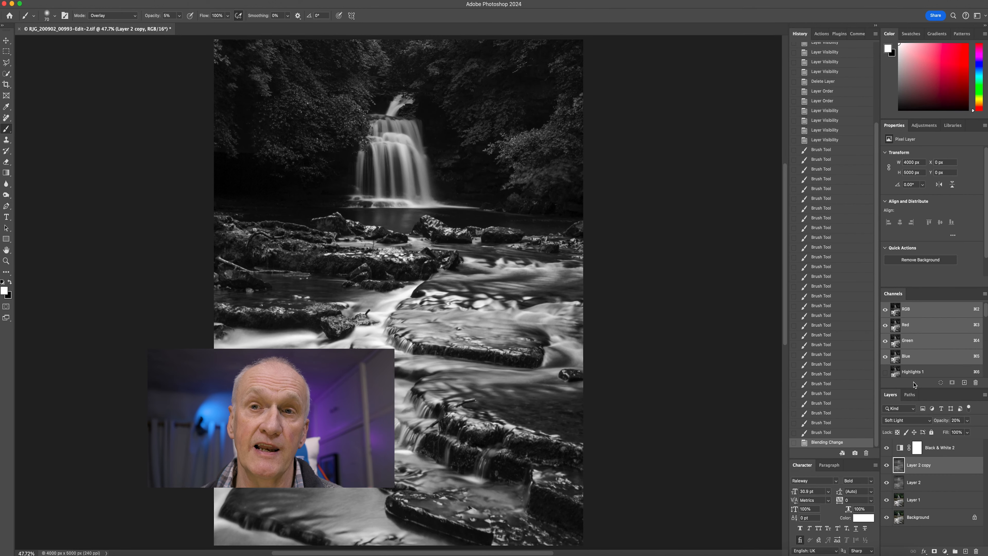
left_click(968, 421)
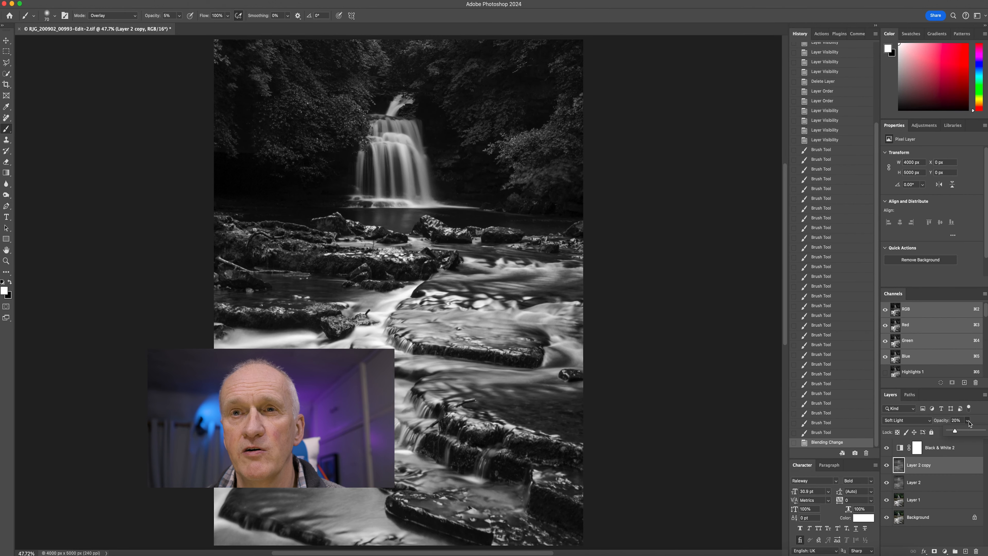
left_click_drag(956, 434, 963, 433)
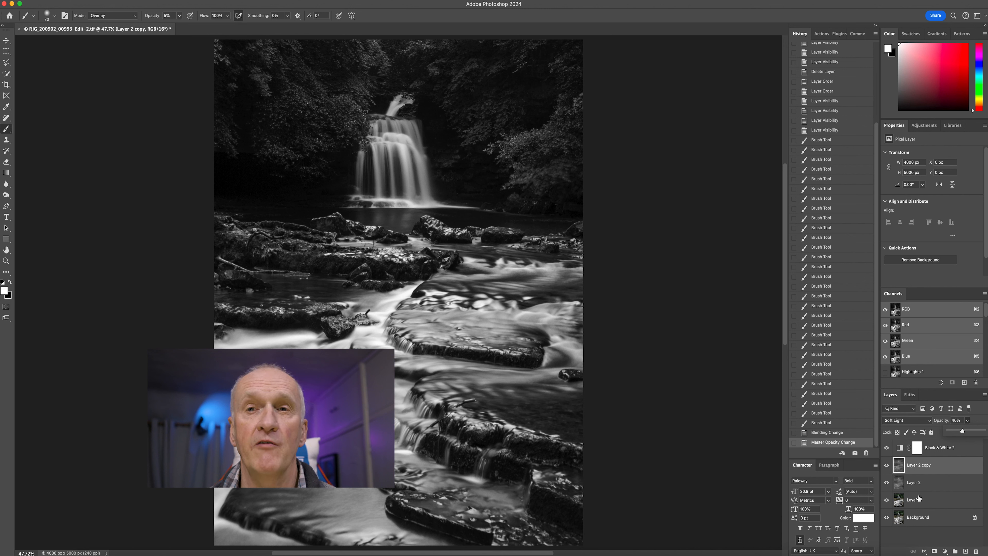
Step: Hide Layer 2 copy and lightly erase the dodging and burning on Layer 2 along the left side of the main waterfall
left_click(887, 465)
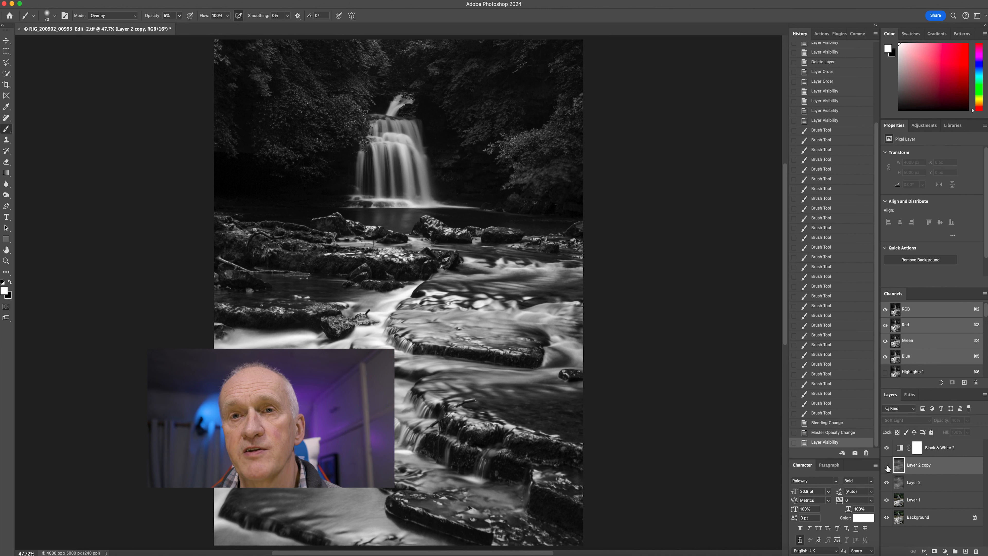
left_click(911, 488)
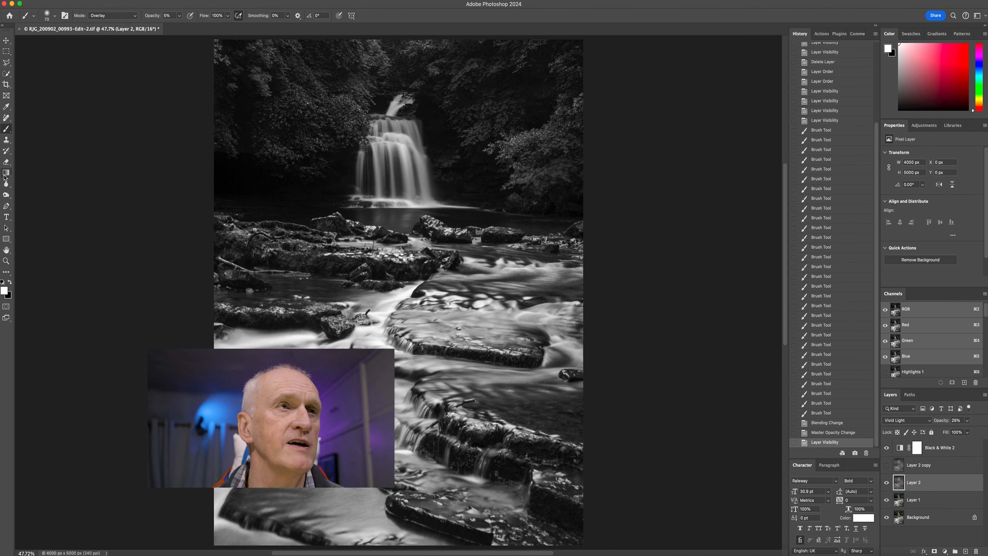
left_click(6, 161)
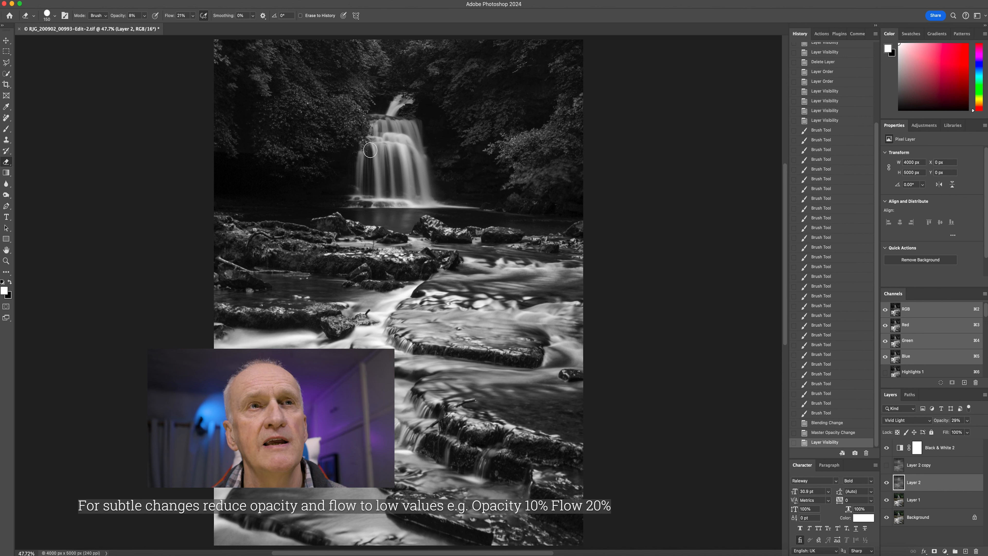
mouse_move(370, 150)
left_mouse_down()
mouse_move(366, 201)
mouse_move(372, 191)
left_mouse_up()
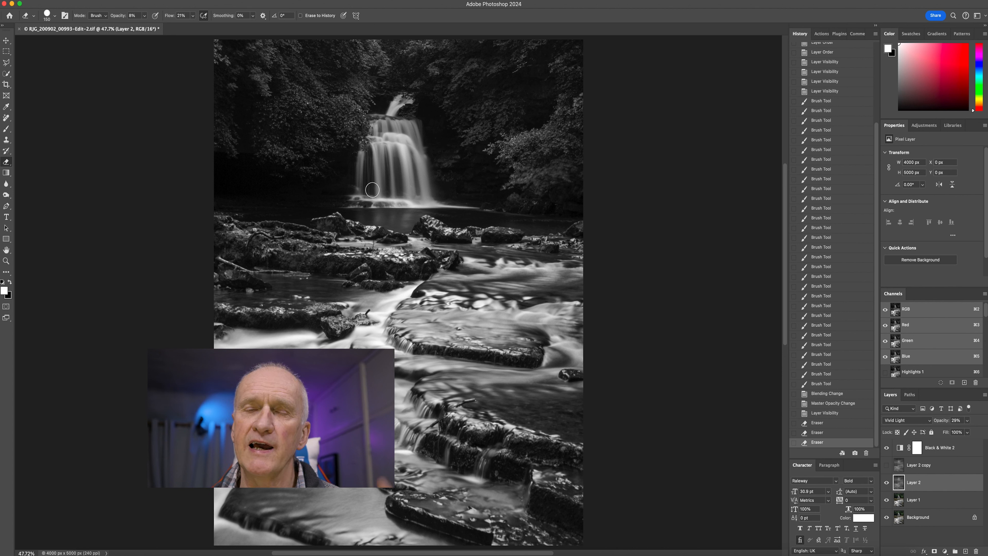